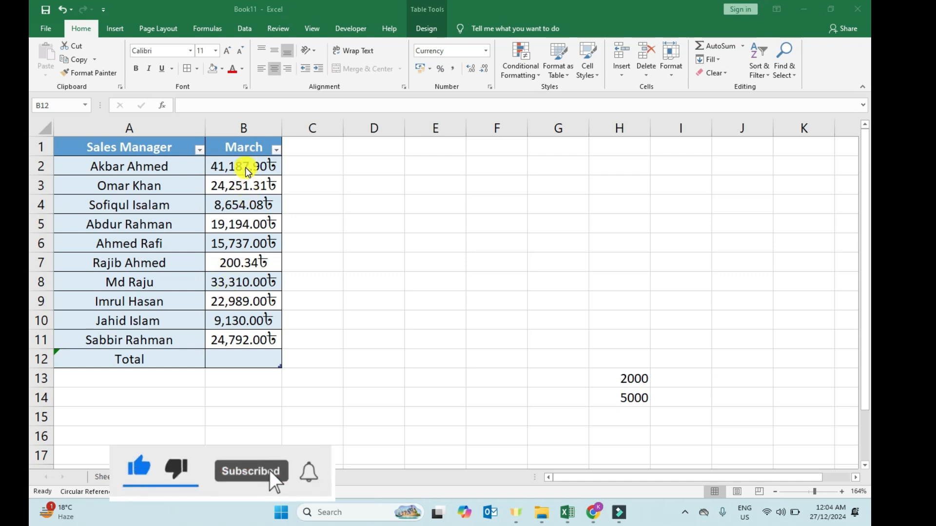
Total the March column in cell B12 with a SUM formula over B2:B11.
click(215, 358)
text(=)
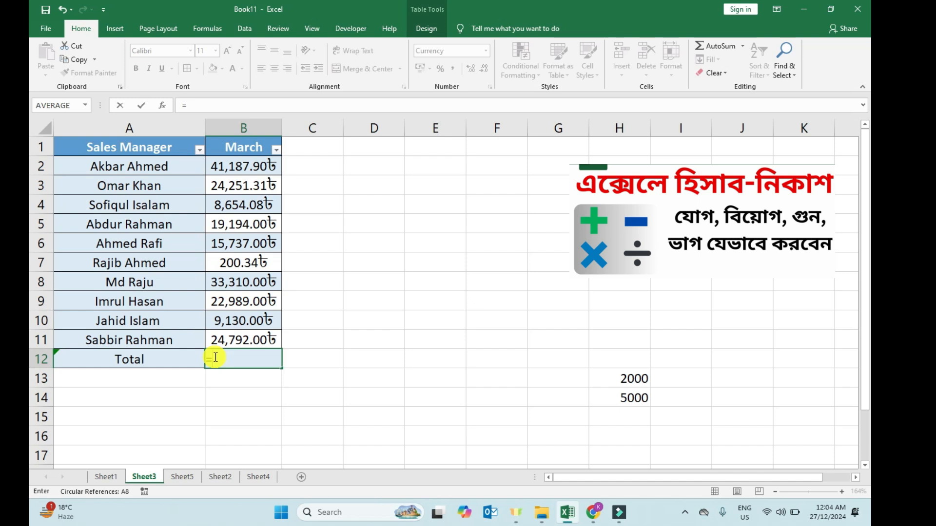
click(216, 358)
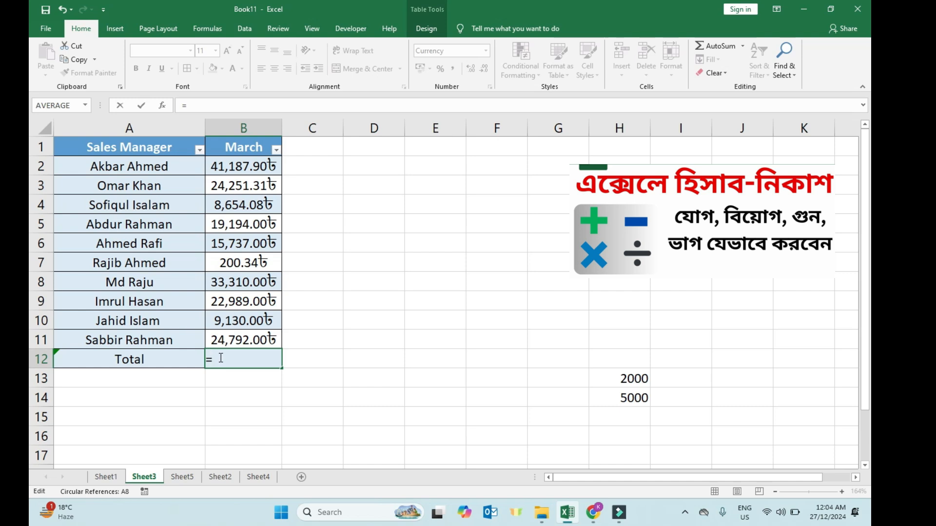
text(sum)
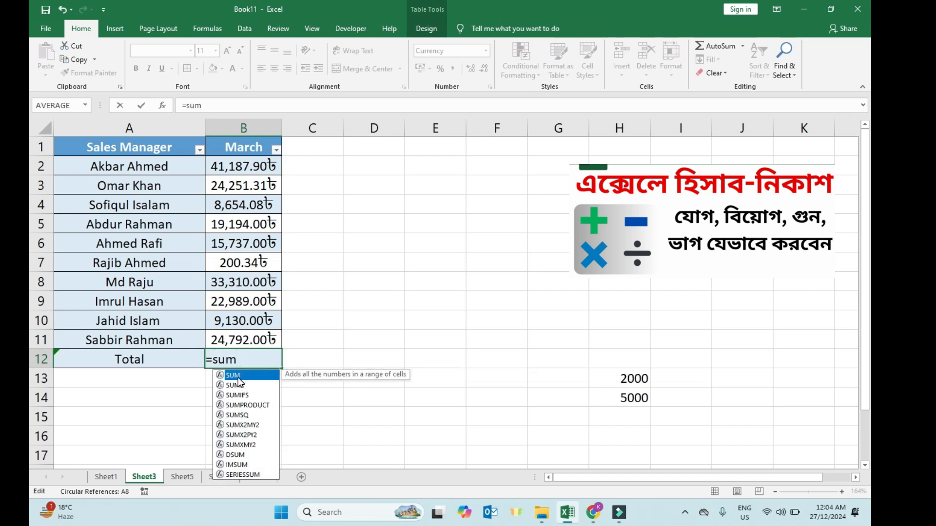
double_click(238, 376)
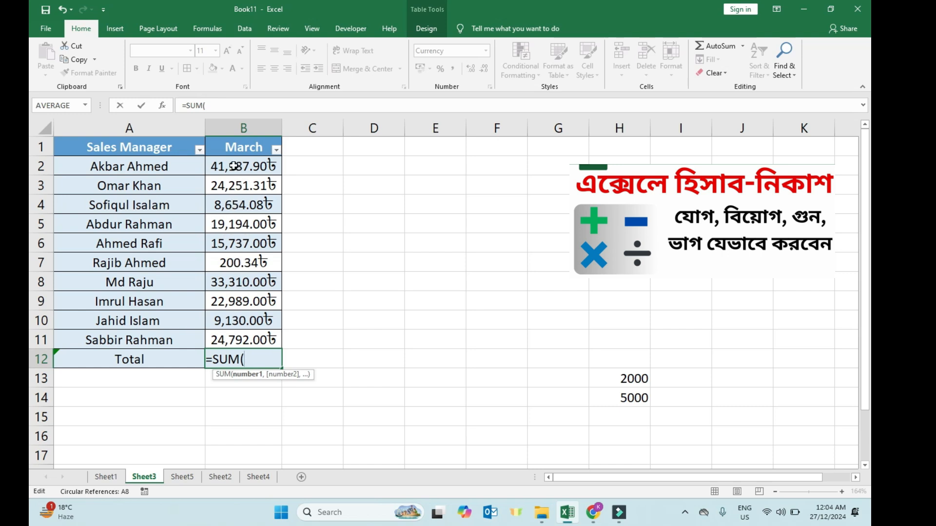
drag(234, 166, 235, 334)
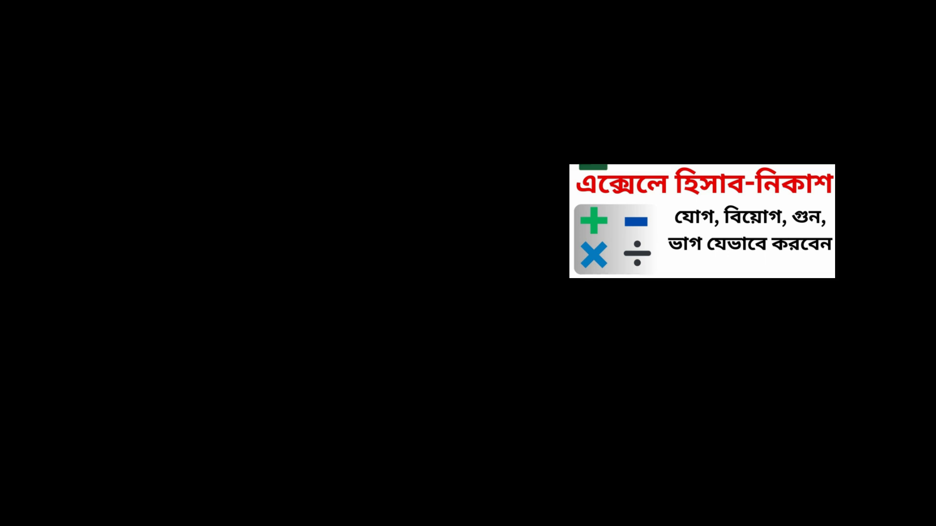
key(Return)
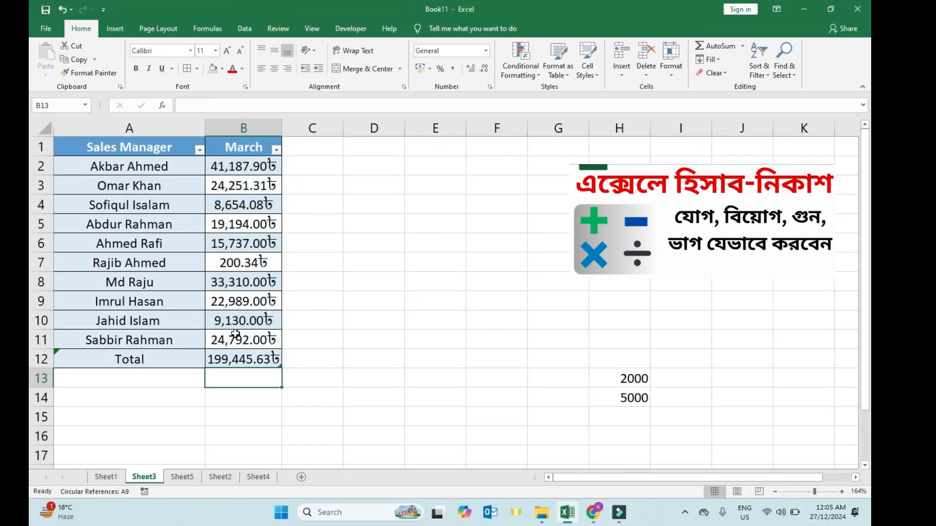
Clear B12 and enter =SUM(B2:B3) to total only the first two March values.
click(225, 362)
key(BackSpace)
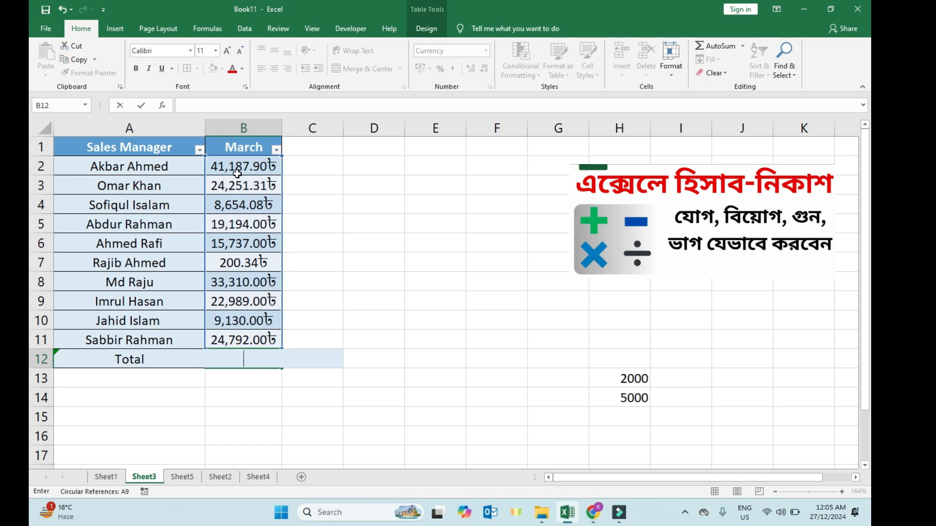
text(=sum)
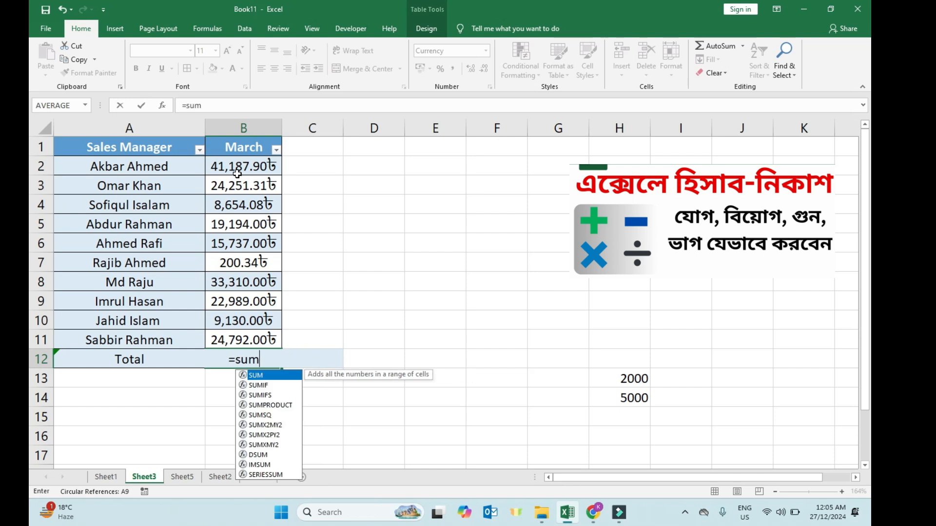
key(Tab)
drag(225, 168, 226, 184)
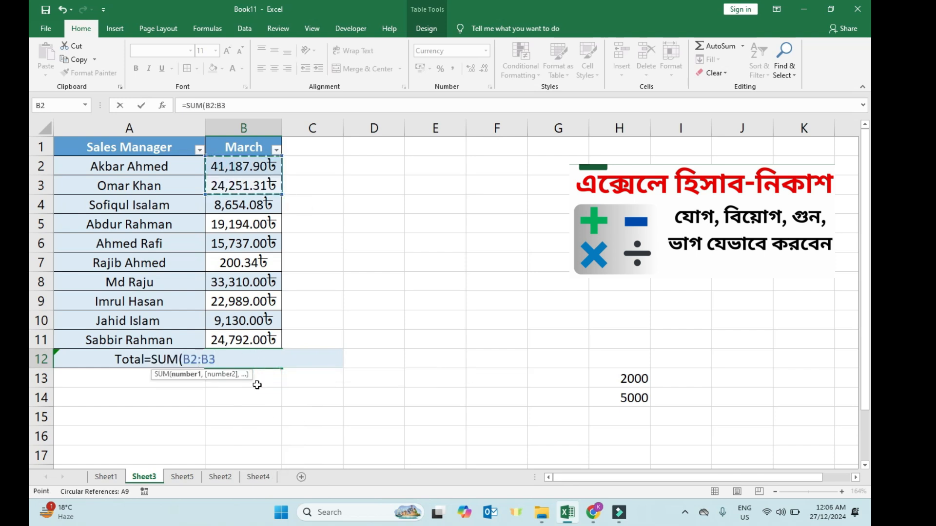
text())
key(Return)
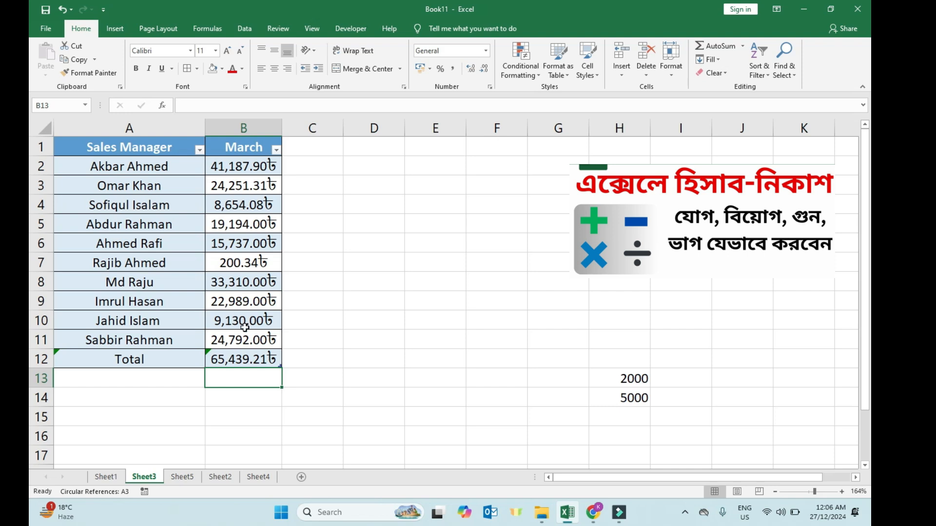
Clear B12 and re-enter =SUM(B2:B11) by picking B2 and extending the range to B11.
click(261, 362)
key(Delete)
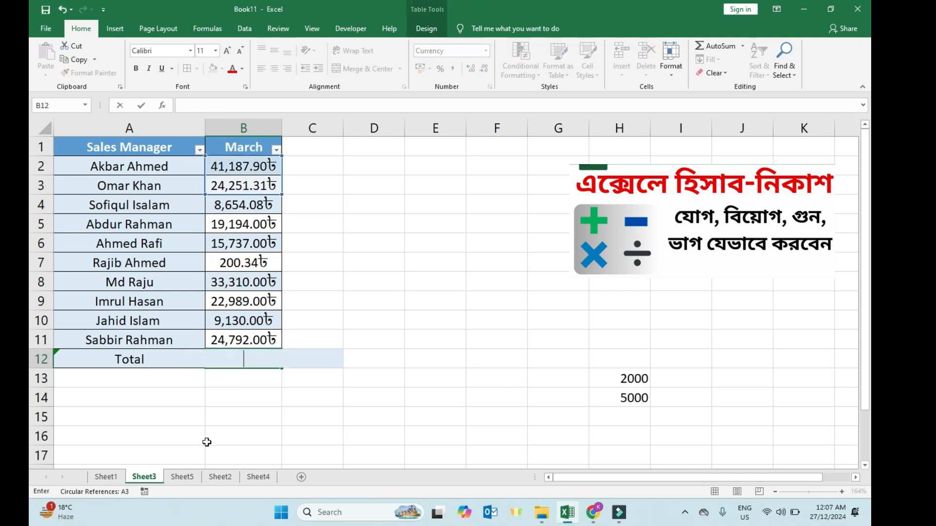
text(=s)
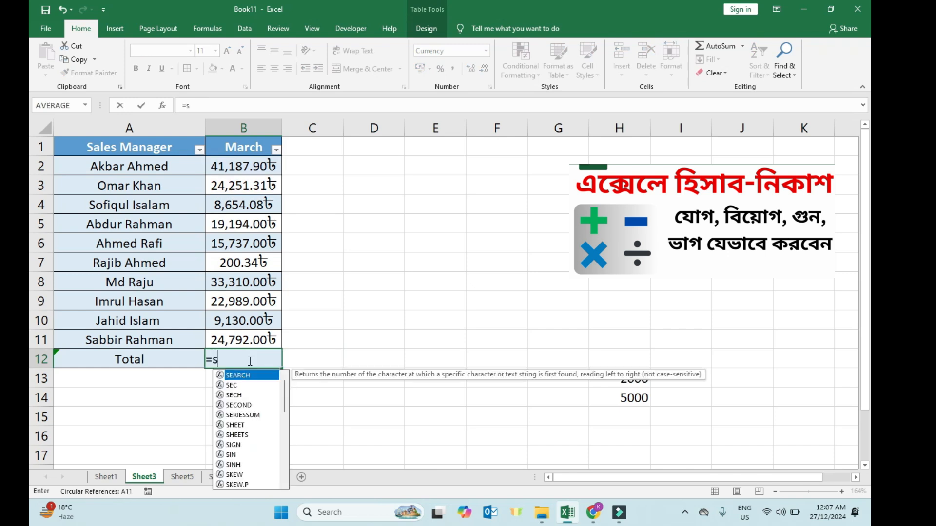
text(um)
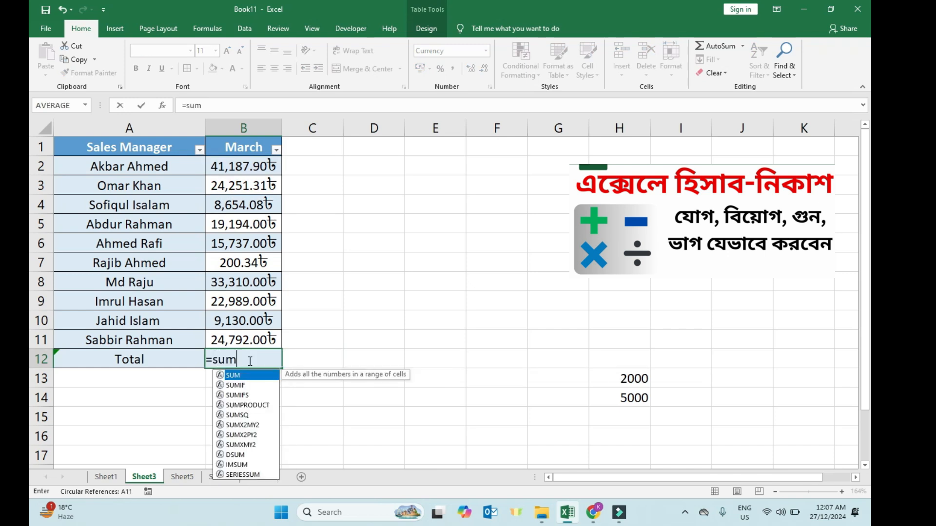
double_click(247, 376)
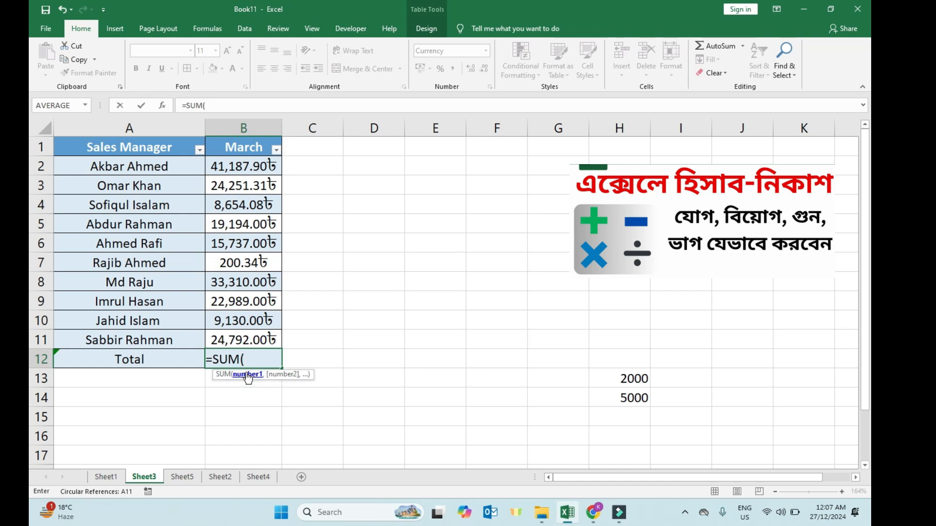
click(222, 171)
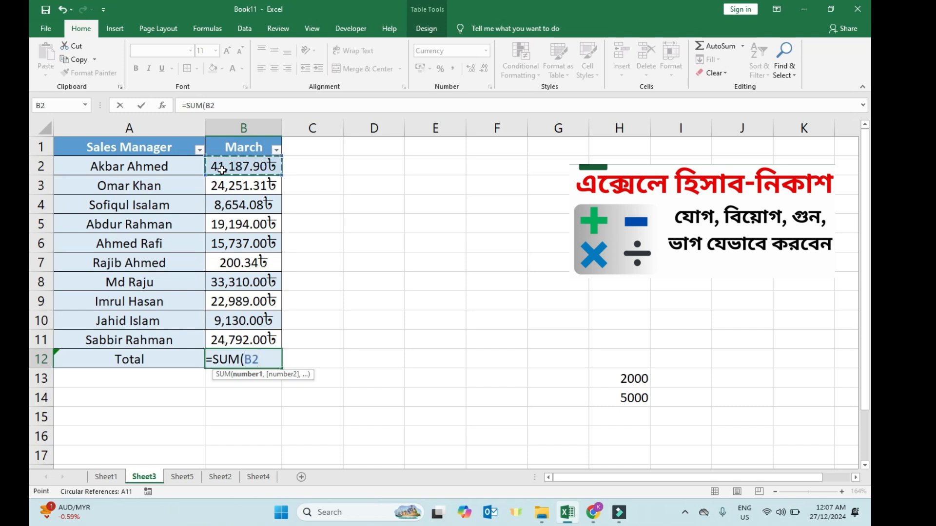
text(:B)
key(BackSpace)
click(241, 341)
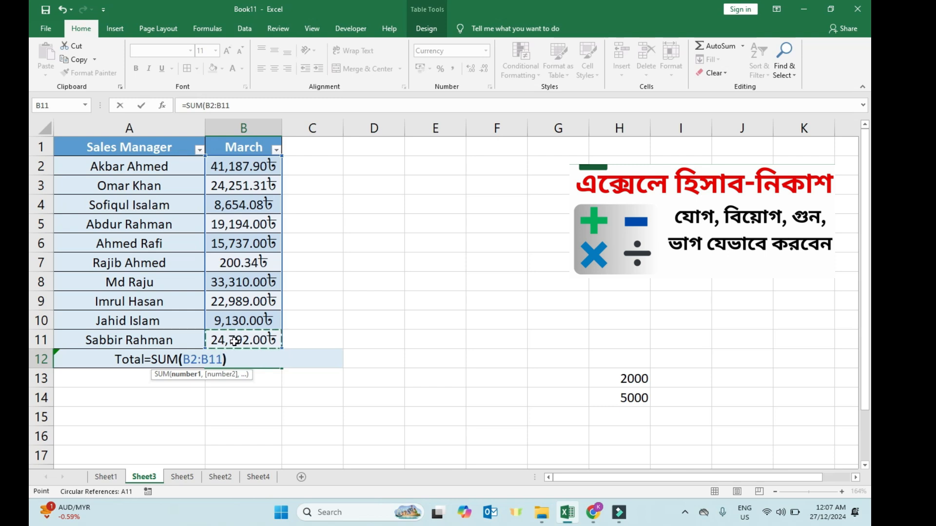
key(Return)
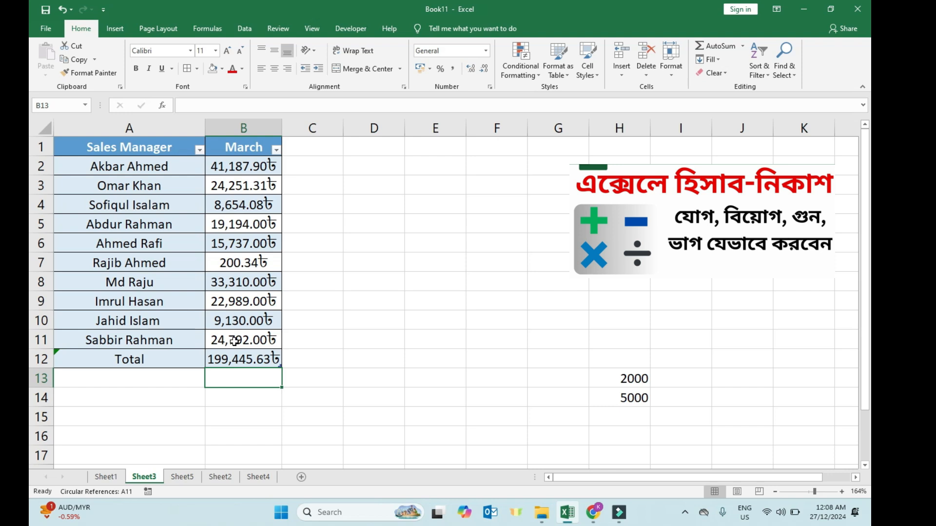
Clear B12, then AutoSum the March values B2:B11 into the Total cell and inspect its formula.
click(243, 364)
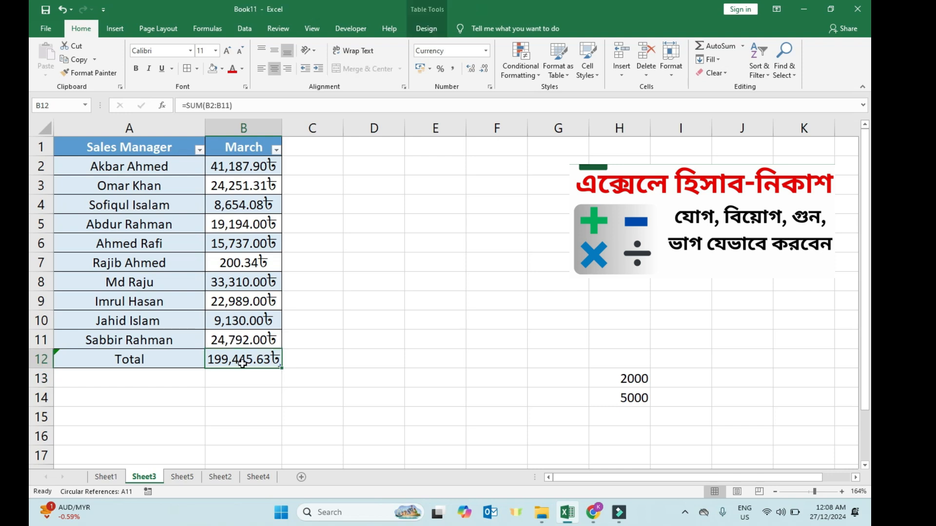
key(Delete)
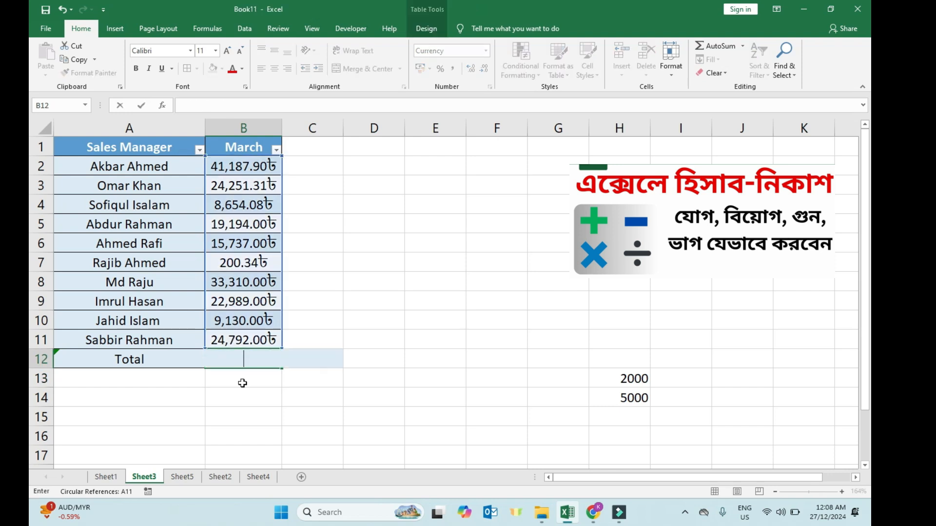
click(244, 382)
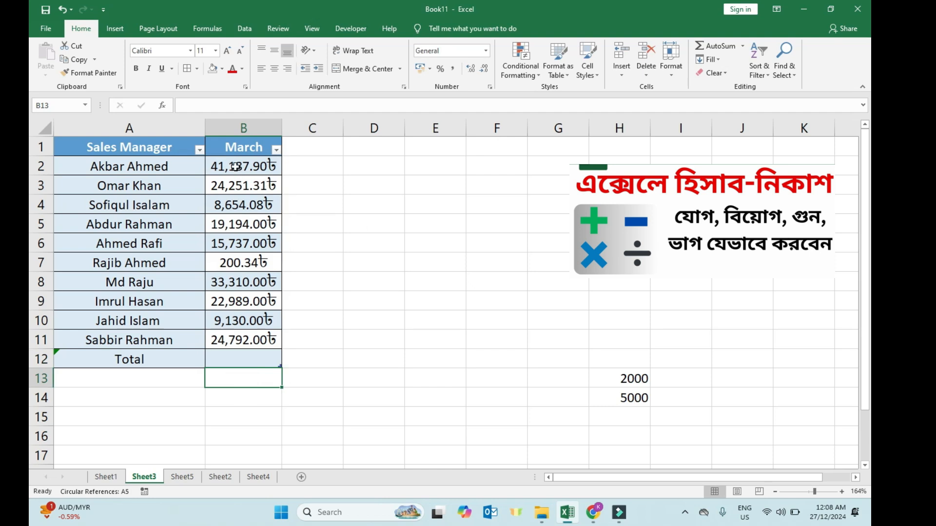
drag(236, 167, 242, 344)
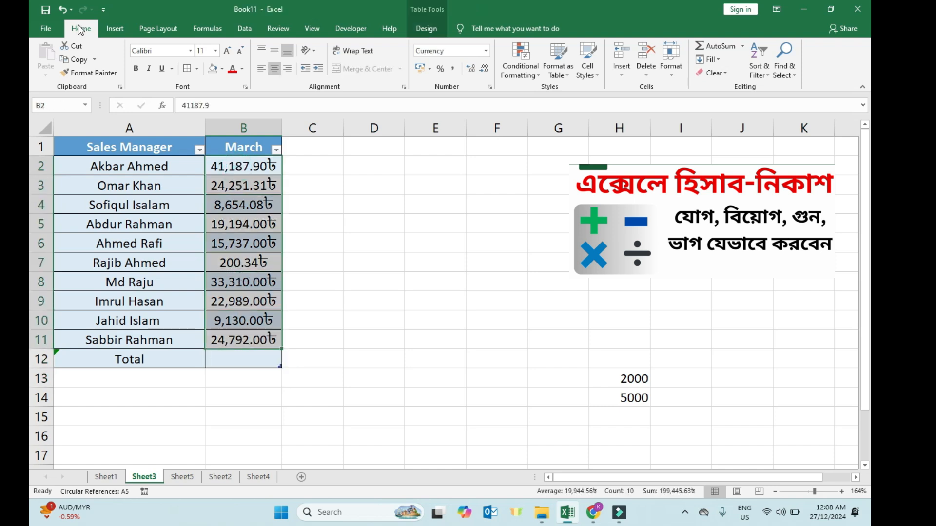
click(709, 50)
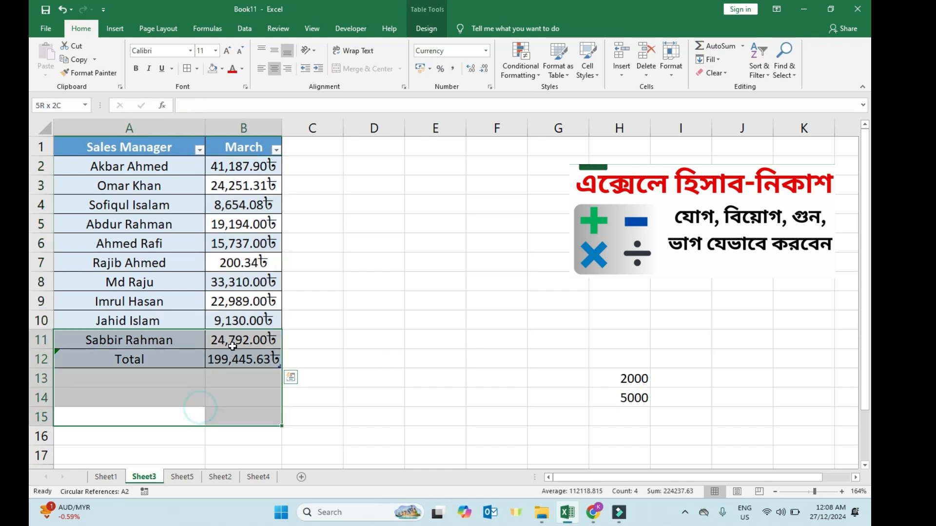
double_click(237, 360)
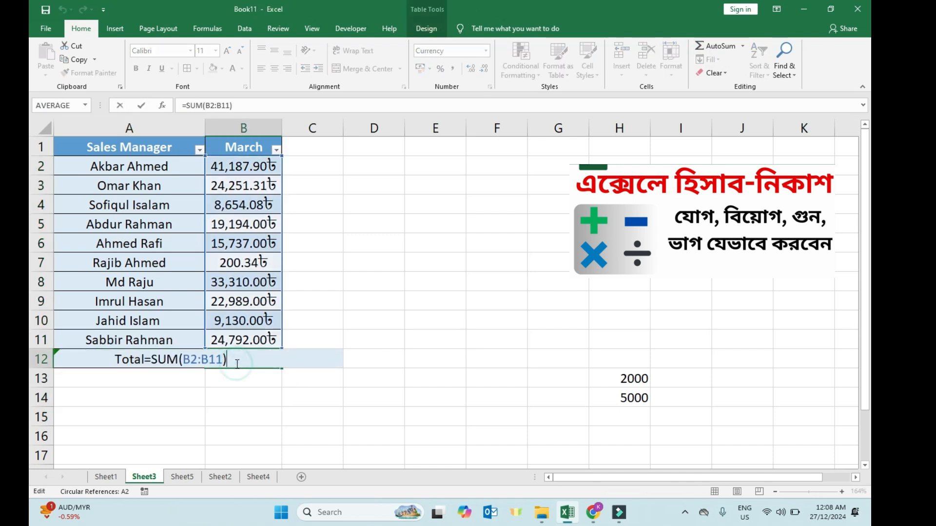
click(234, 394)
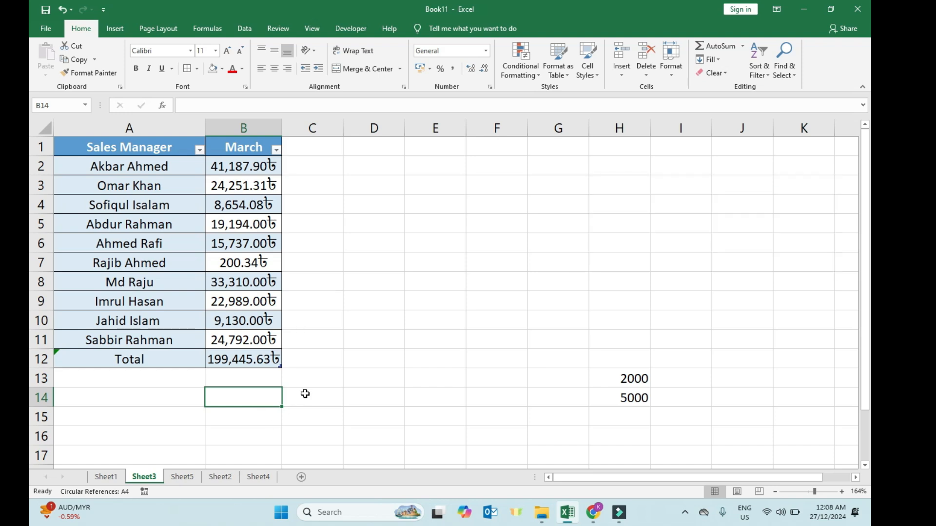
Switch to Sheet4 and clear the Total cell D2.
click(254, 478)
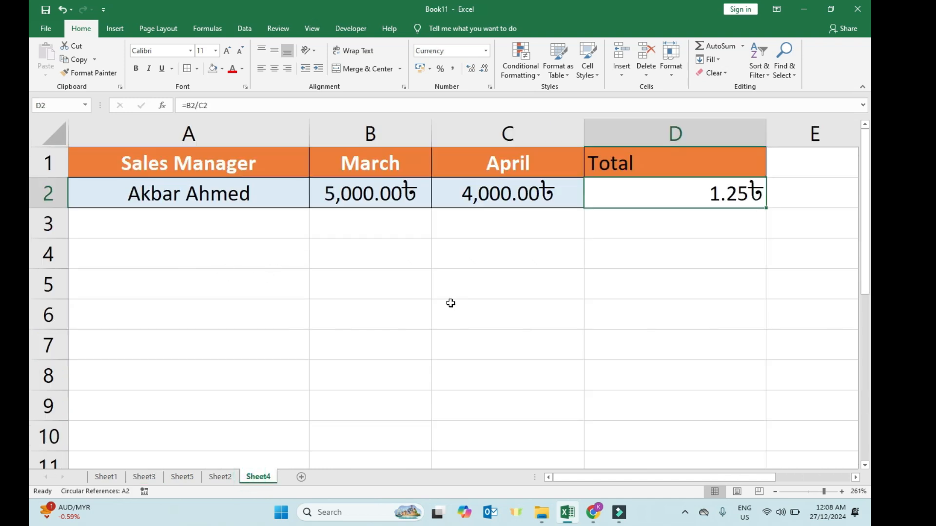
key(Delete)
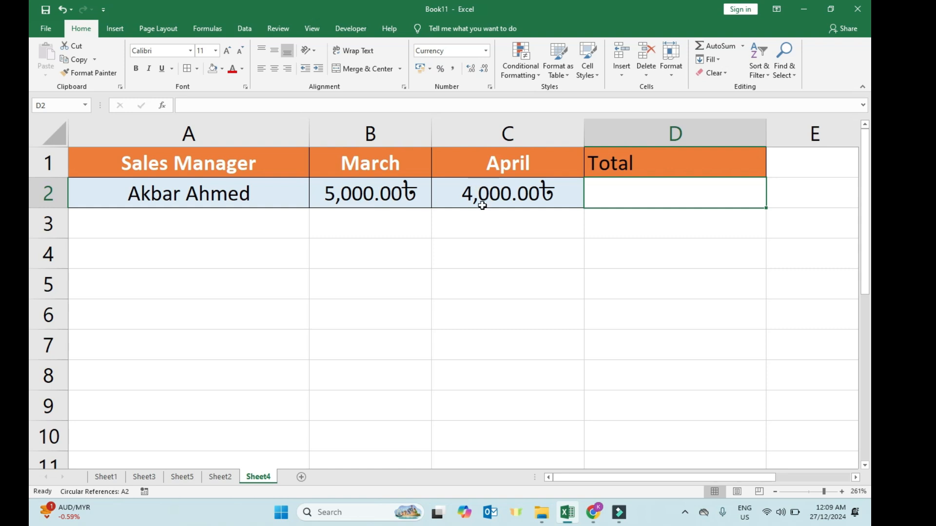
Subtract April from March in D2 with the formula =B2-C2.
click(600, 198)
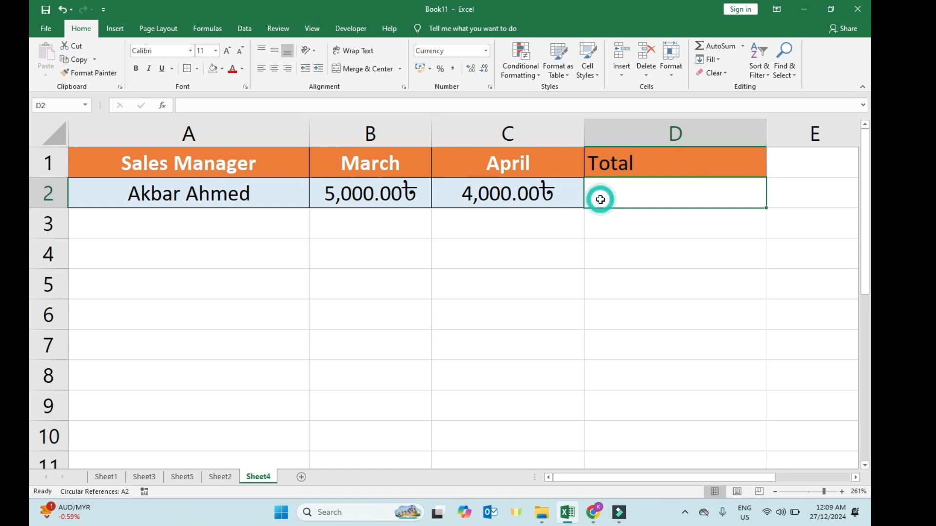
click(602, 197)
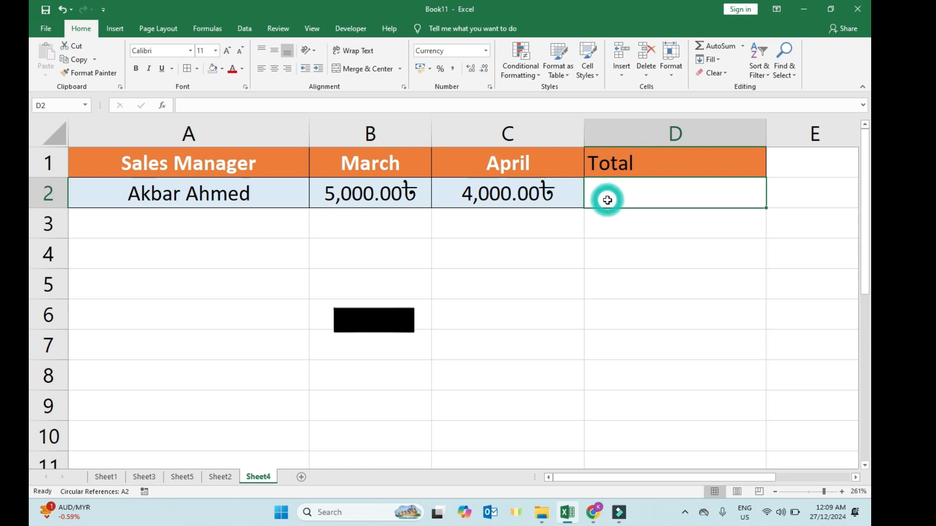
text(=)
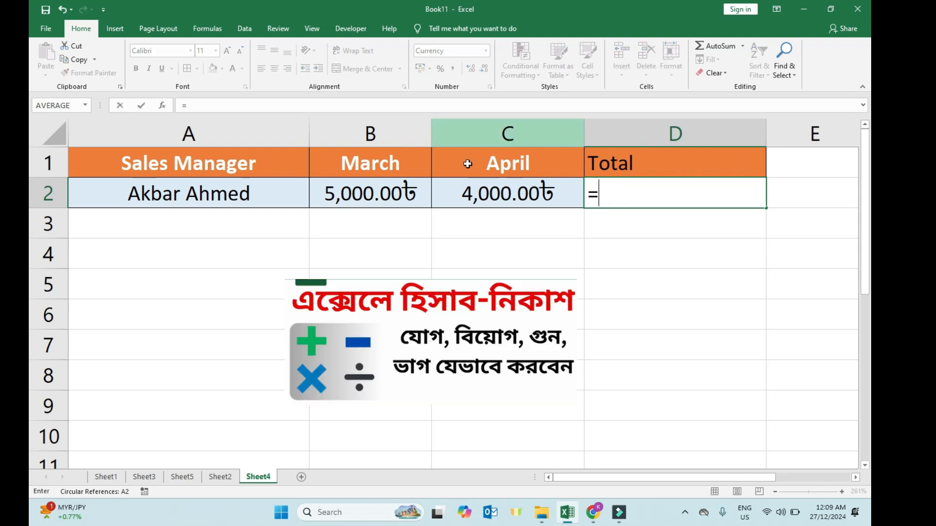
click(369, 198)
text(-)
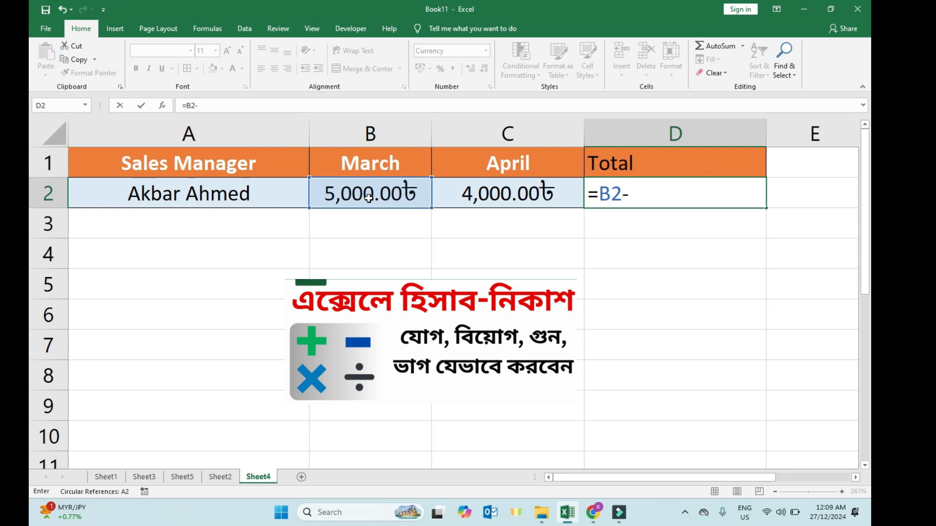
click(464, 192)
key(Return)
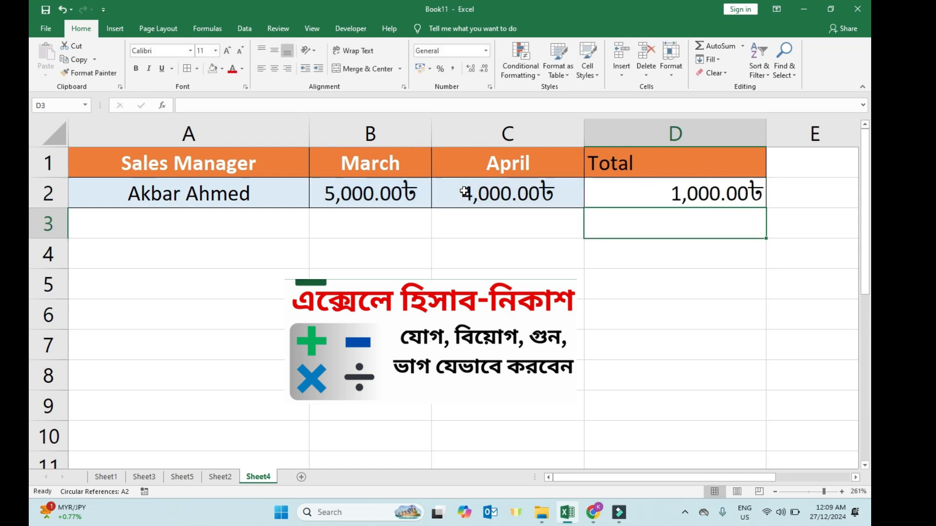
Clear the Total cell D2 and multiply March by April with the formula =B2*C2.
click(676, 200)
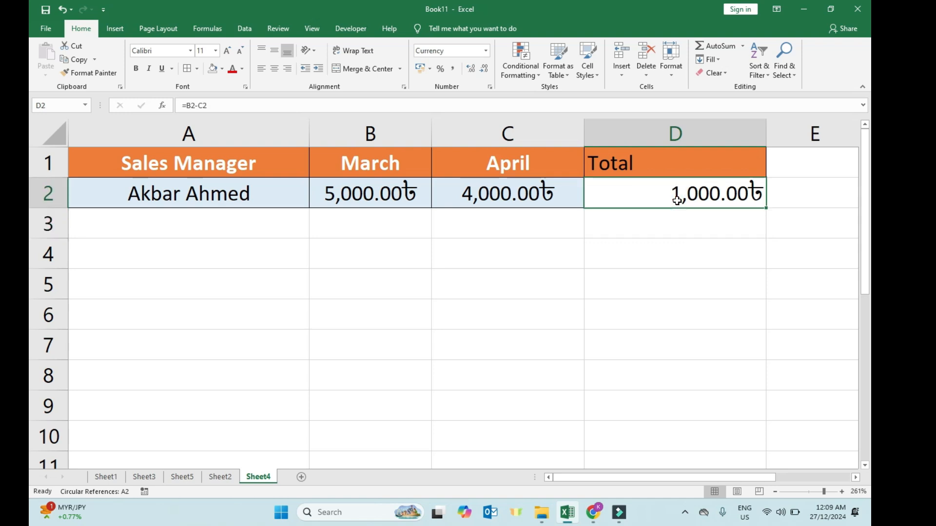
key(Delete)
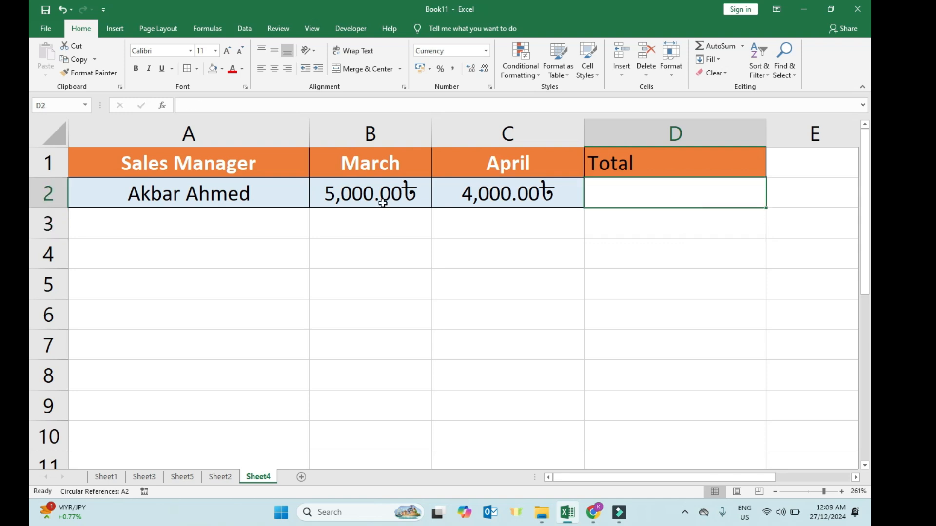
click(595, 201)
text(=)
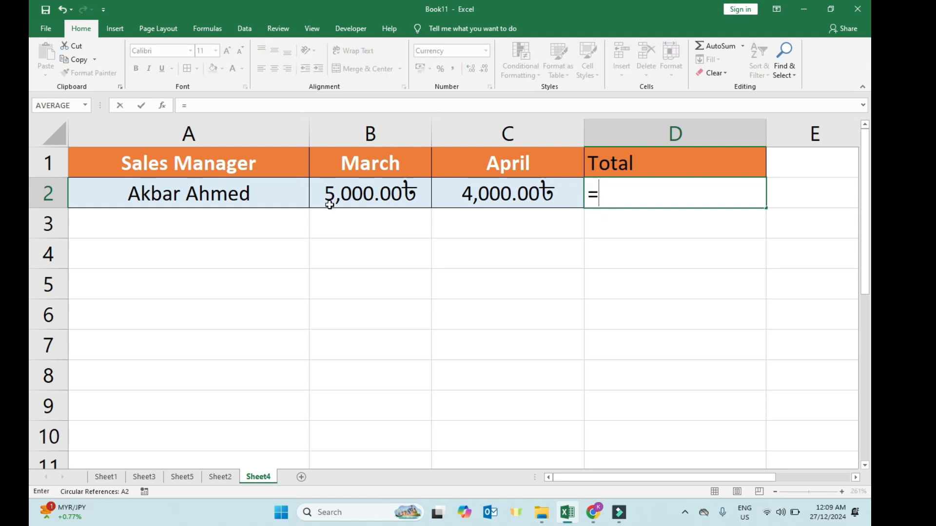
click(361, 194)
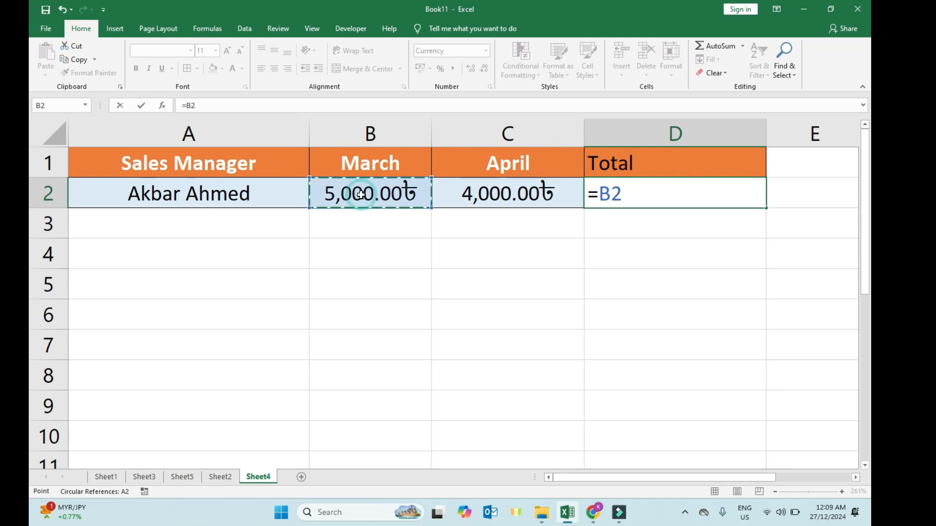
text(*)
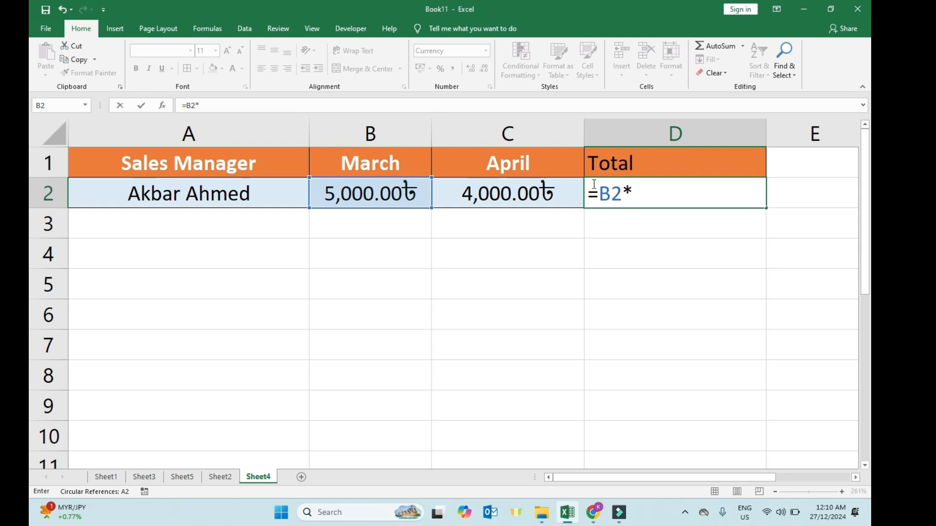
click(533, 197)
key(Return)
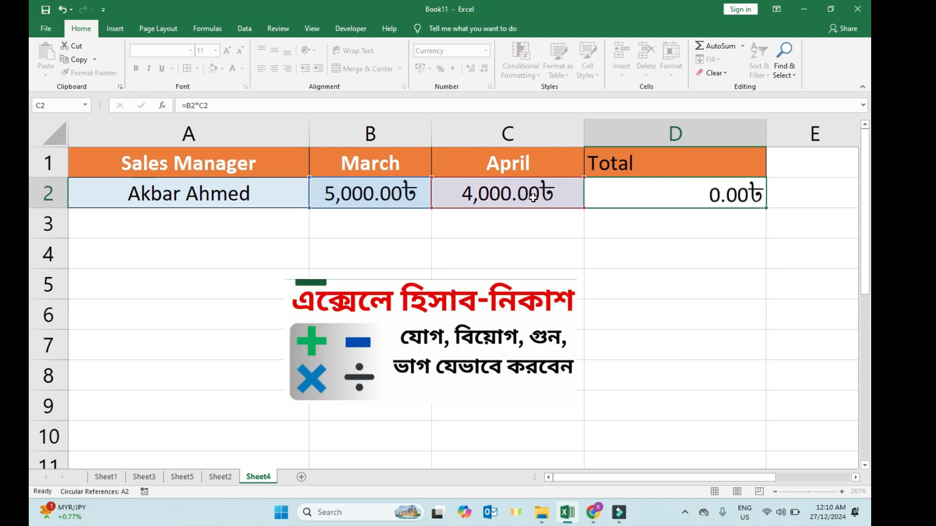
Clear D2 again and divide March by April with the formula =B2/C2.
click(639, 190)
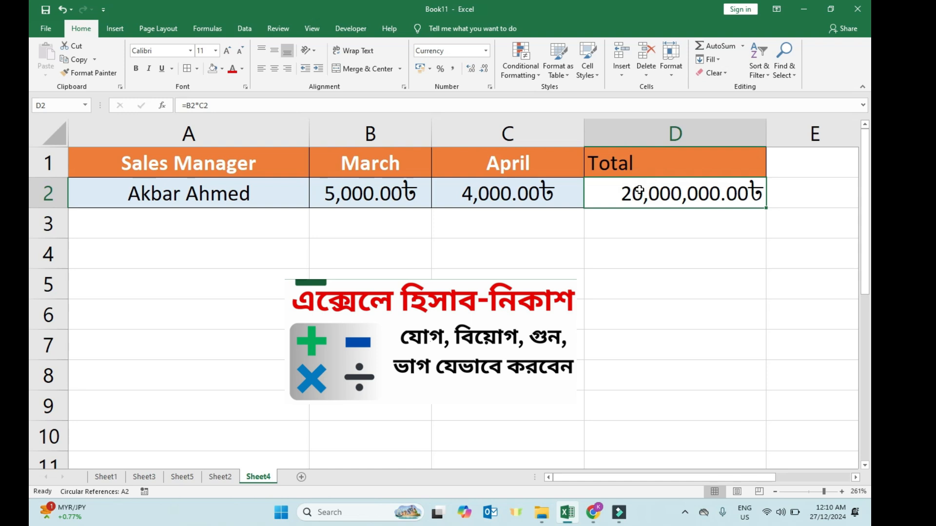
key(BackSpace)
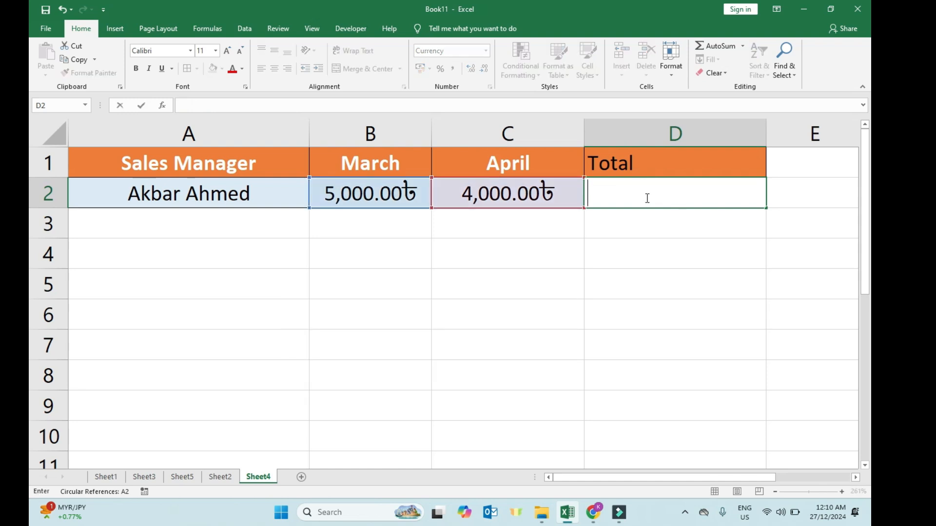
click(618, 215)
click(610, 196)
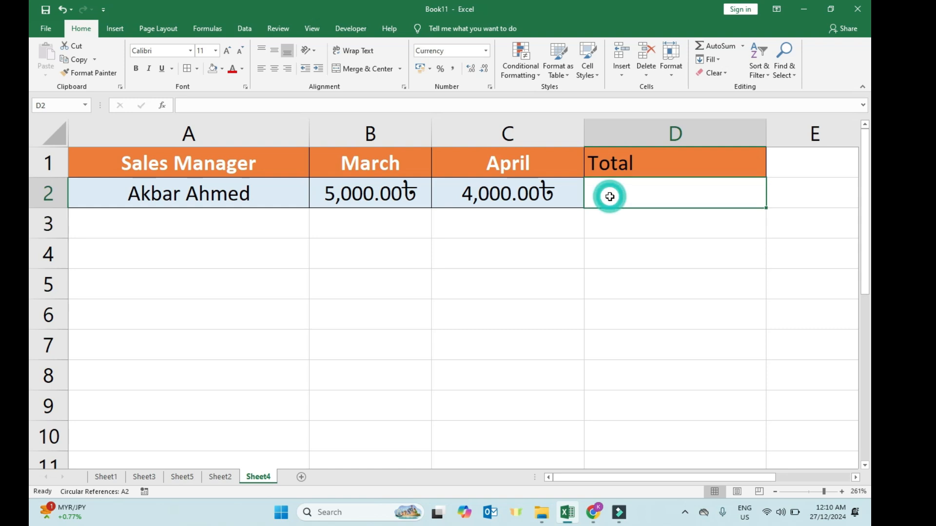
text(=)
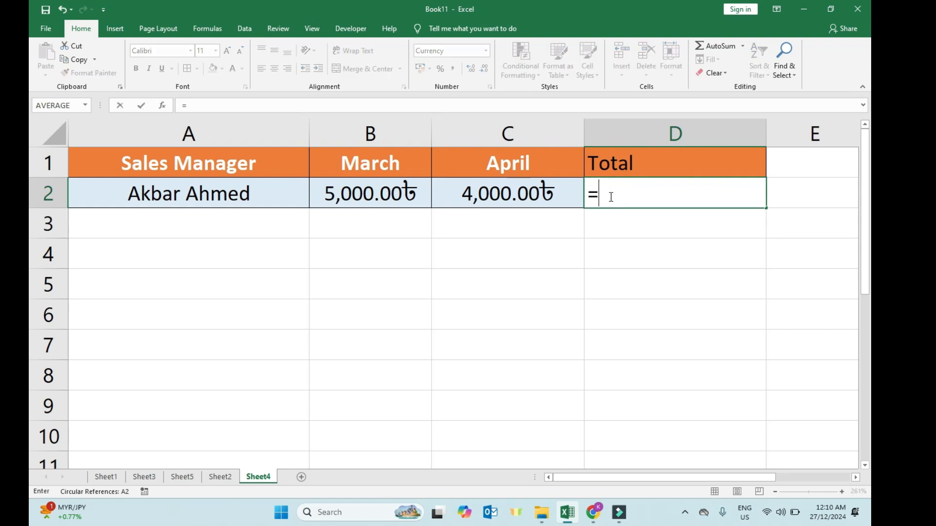
click(390, 195)
text(/)
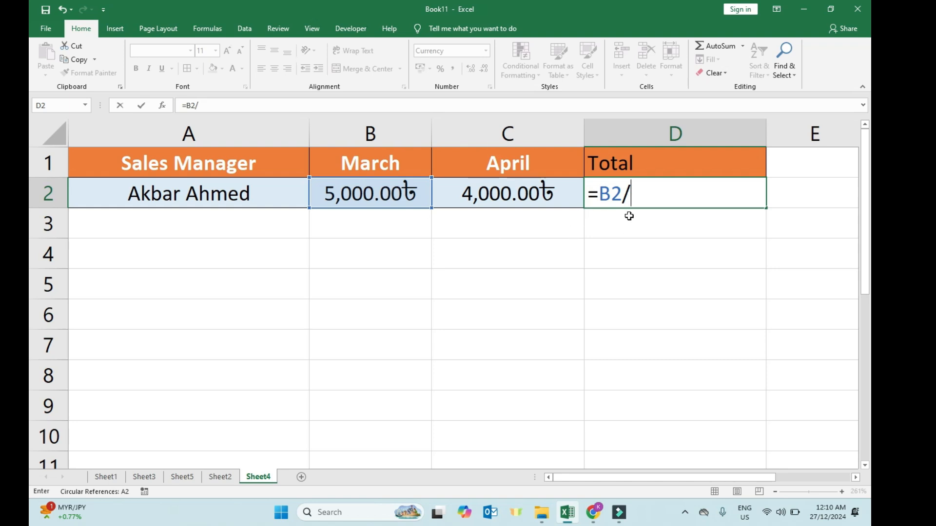
click(529, 192)
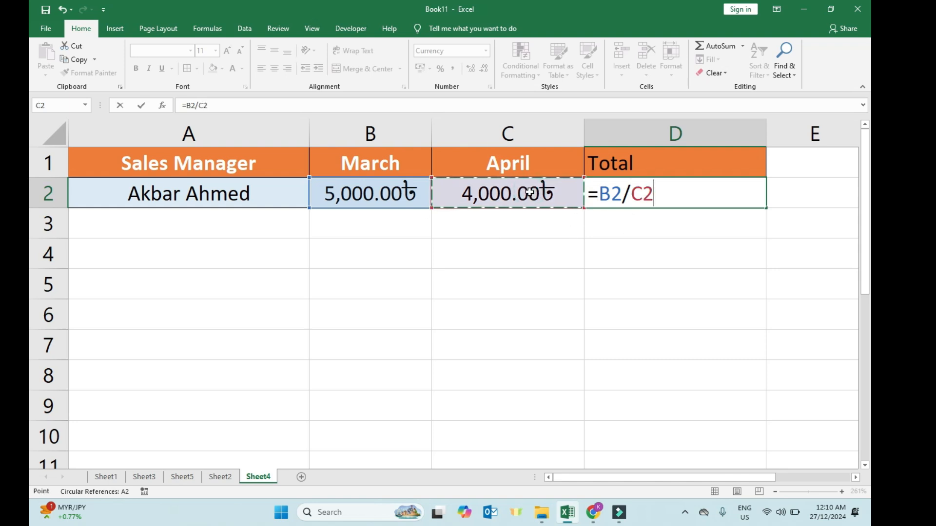
key(Return)
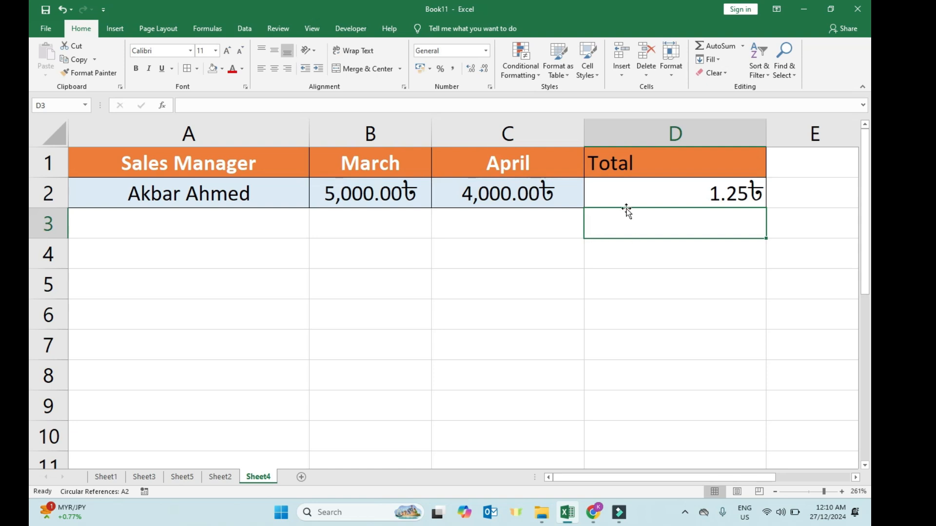